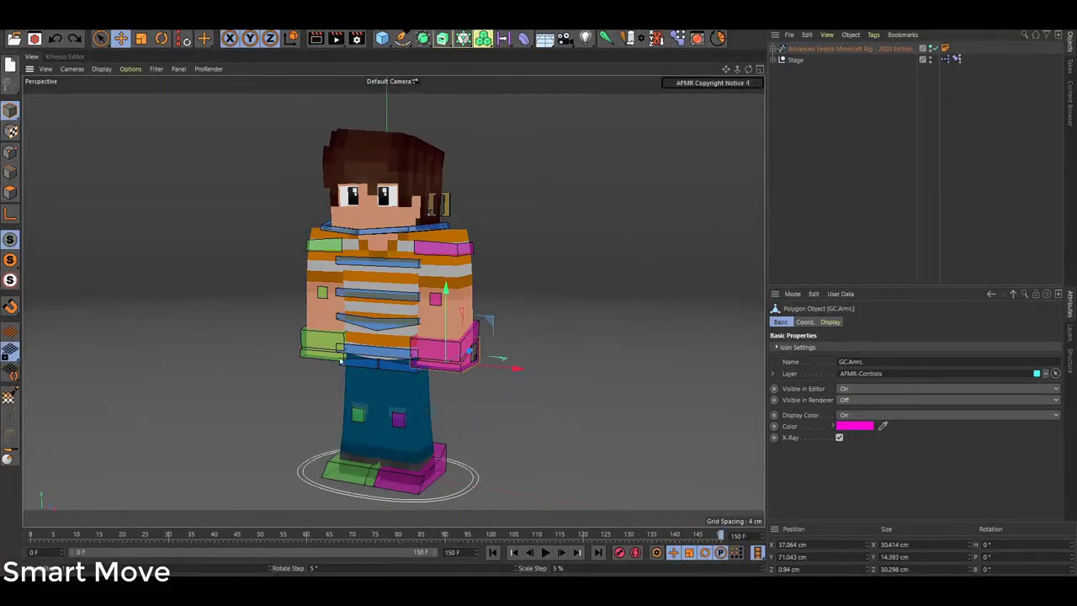
- Raise the right arm out to the side and step the right leg out about 10 cm
mouse_move(340, 360)
mouse_down()
mouse_move(268, 330)
mouse_move(419, 372)
mouse_up()
click(500, 379)
mouse_move(416, 415)
mouse_down()
mouse_move(476, 358)
mouse_move(221, 374)
mouse_up()
alt+drag(353, 347, 386, 374)
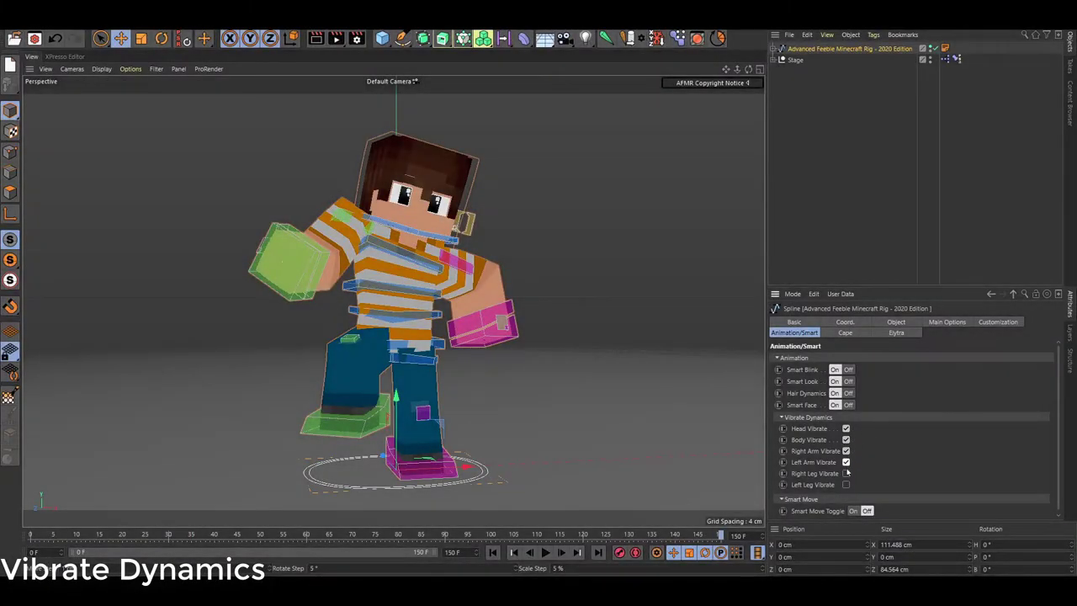
- Deselect the rig and play the 150-frame idle vibrate motion
click(642, 310)
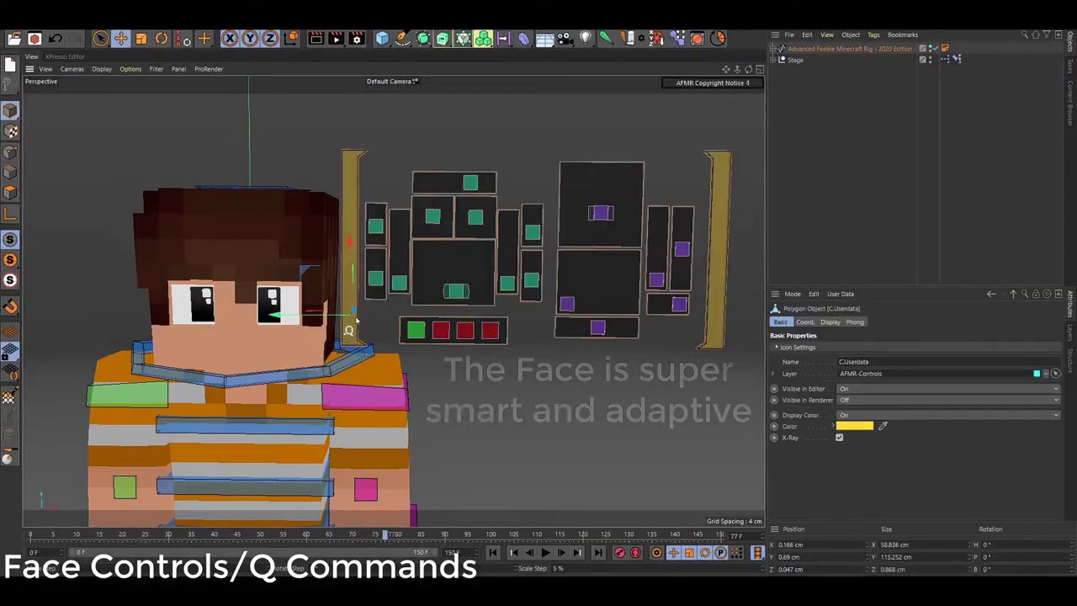
- Adjust the eye, brow thickness and blink face controls to reshape the eyes
click(440, 330)
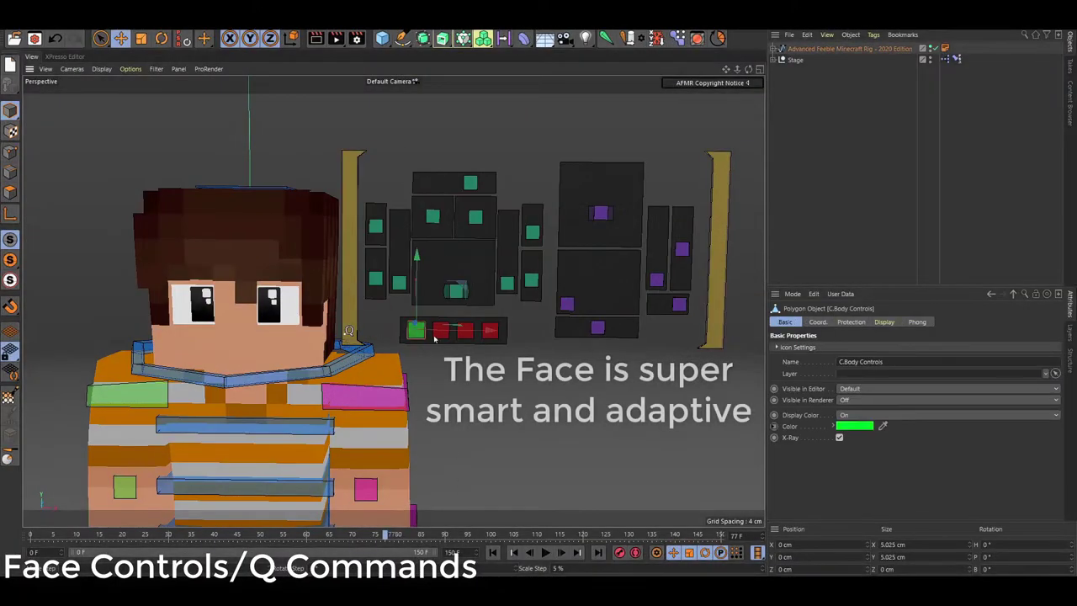
click(465, 330)
drag(455, 290, 452, 308)
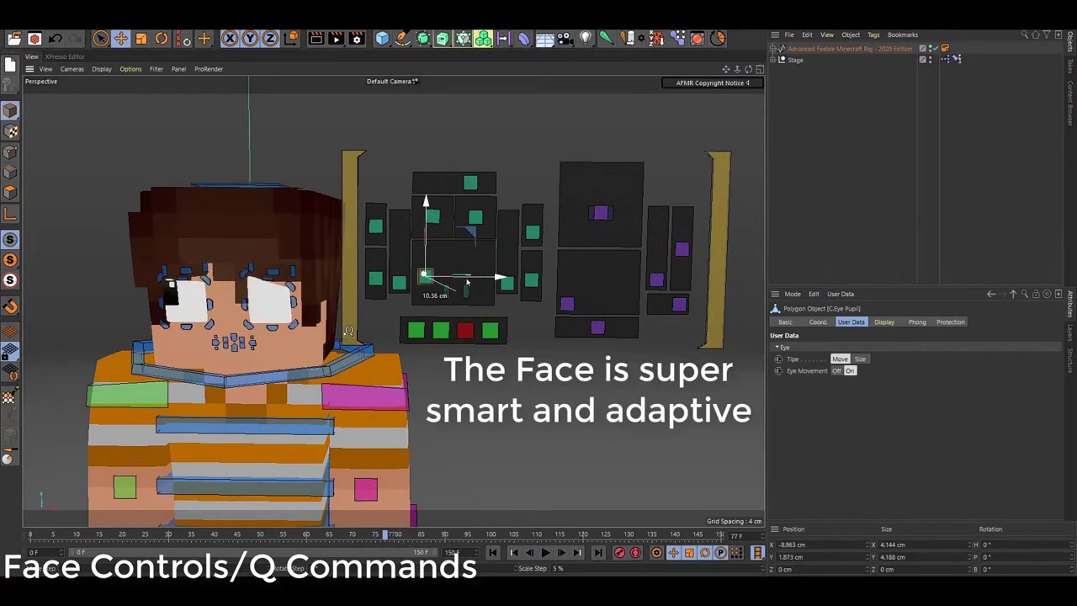
click(471, 182)
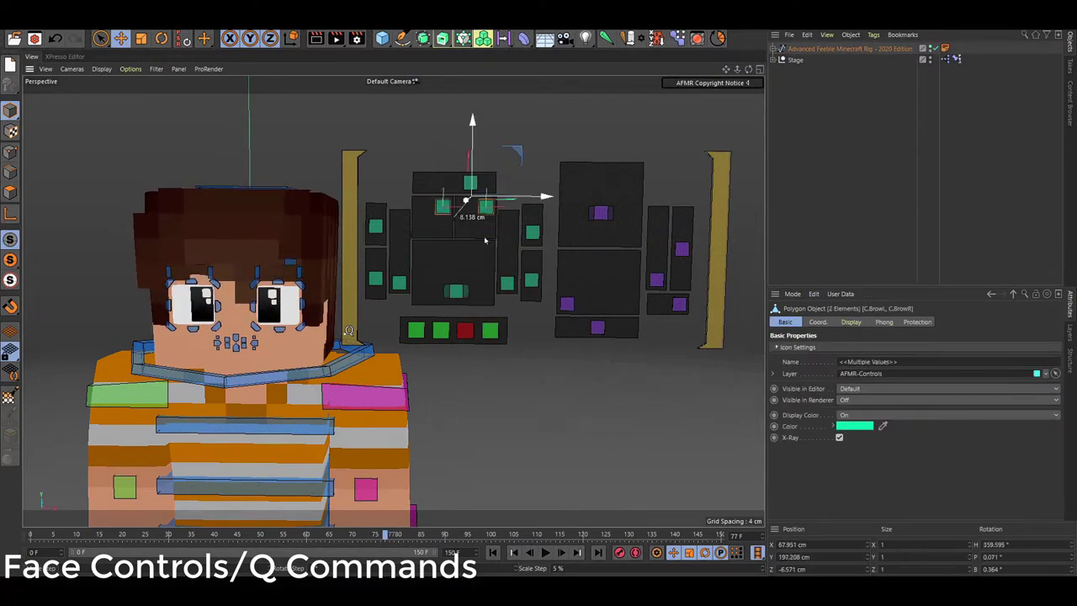
click(399, 283)
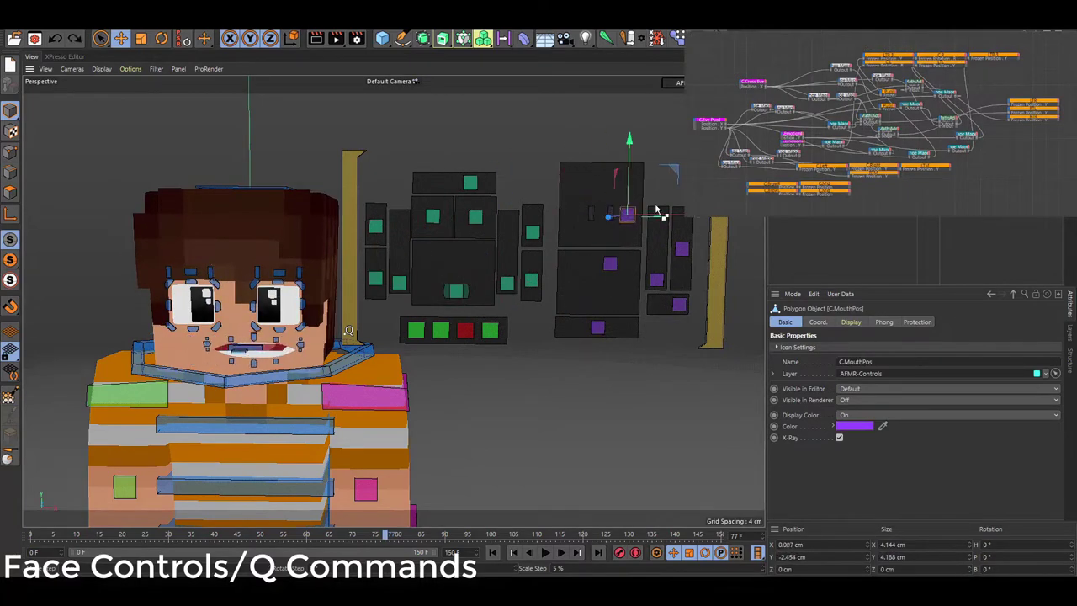
- Raise the emotion control for an open smile, cross the eyes, and pick the mouth shape control
drag(603, 186, 597, 203)
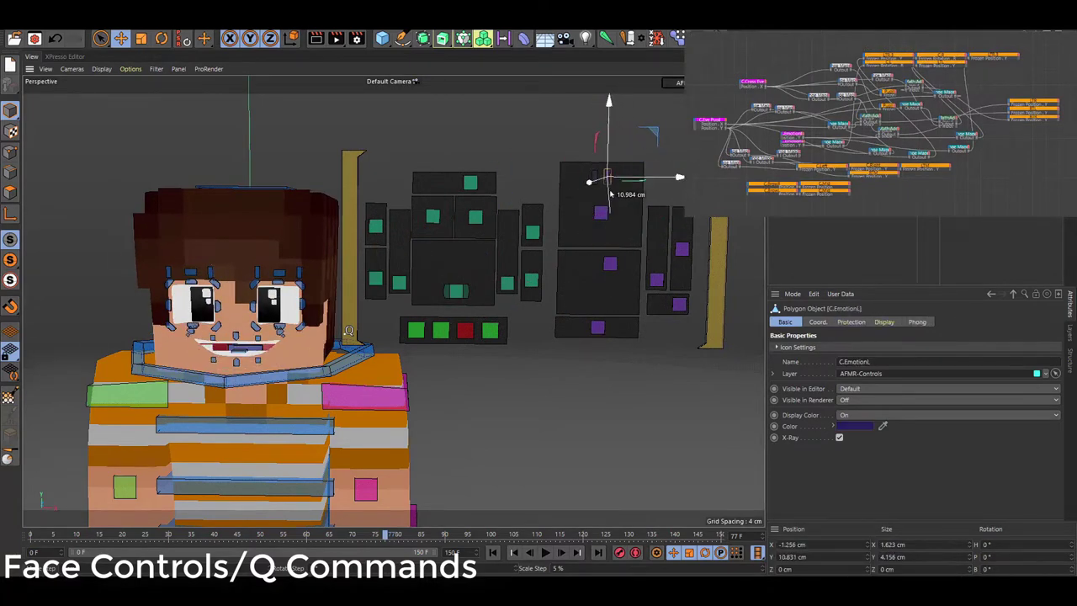
drag(625, 328, 657, 327)
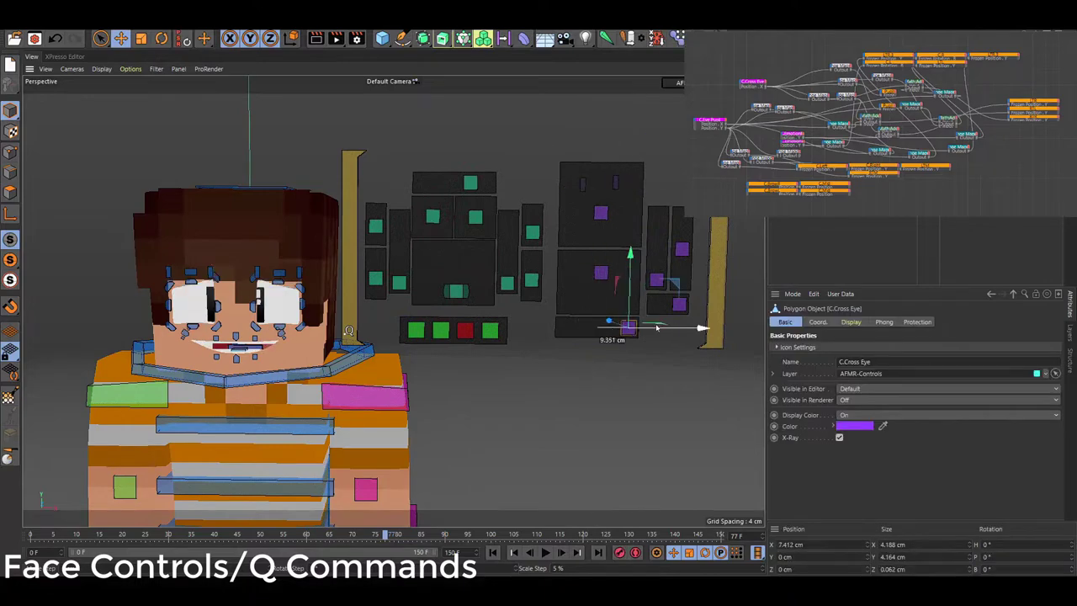
click(679, 304)
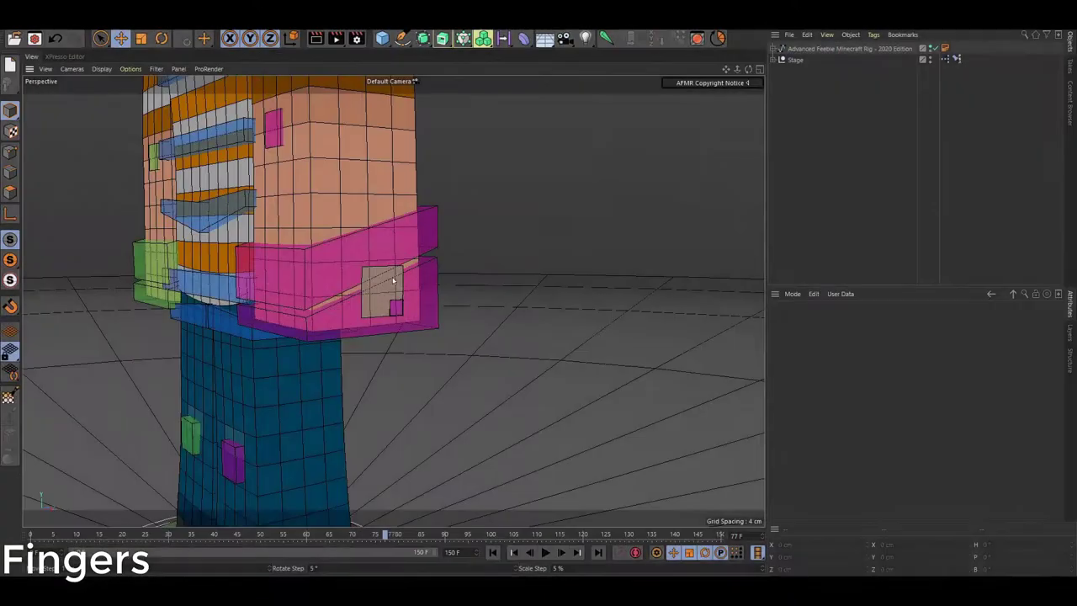
- Bend the left-hand fingers down with C.FingerControlL, then rotate it to curl them
click(394, 308)
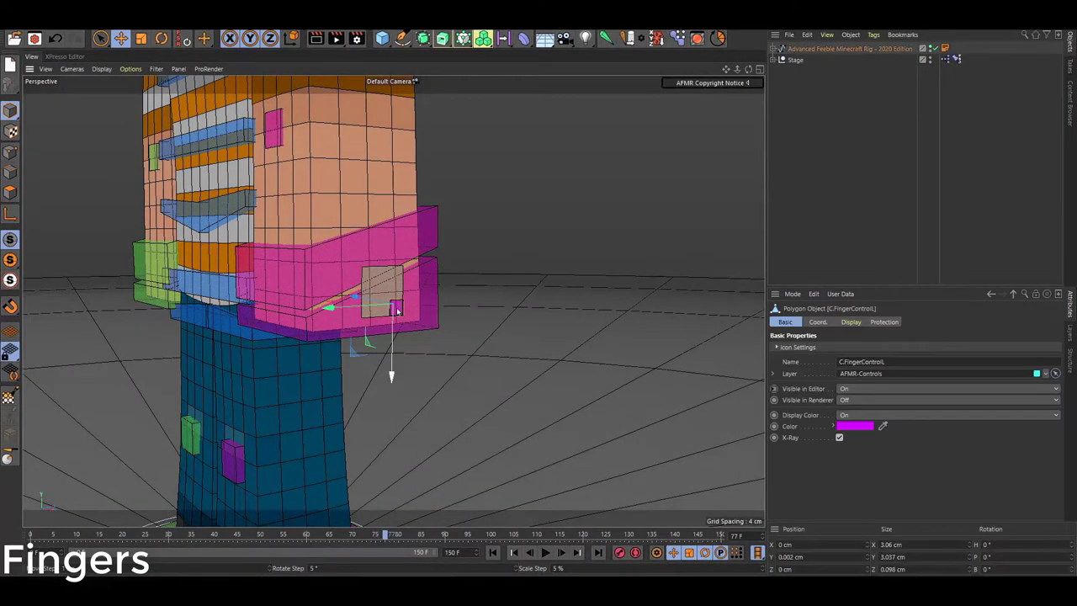
drag(393, 279, 336, 284)
key(ctrl+z)
key(r)
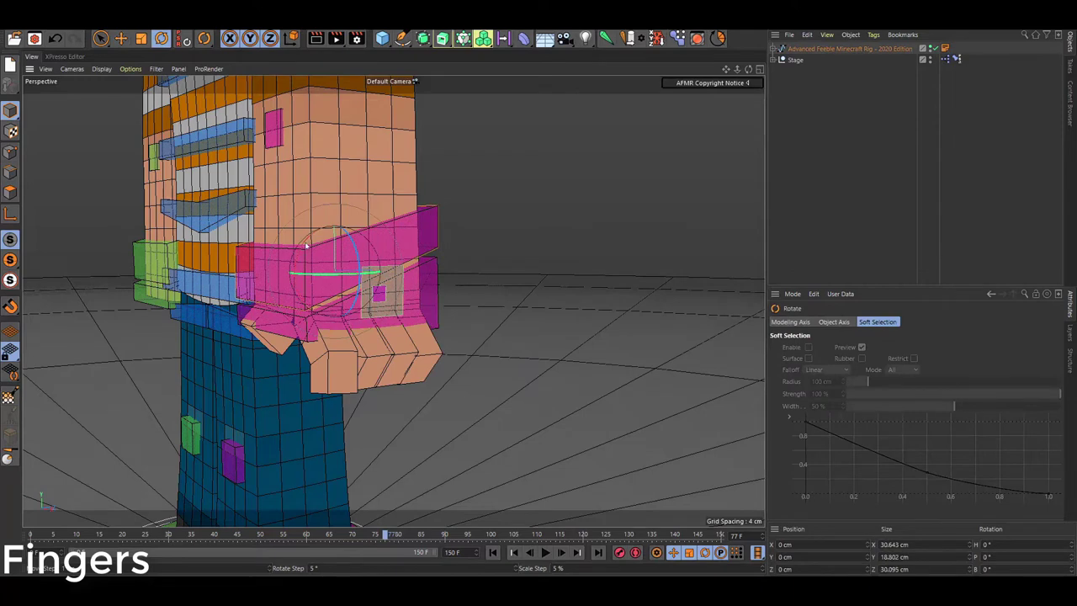
mouse_move(307, 245)
mouse_down()
mouse_move(338, 274)
mouse_move(355, 238)
mouse_up()
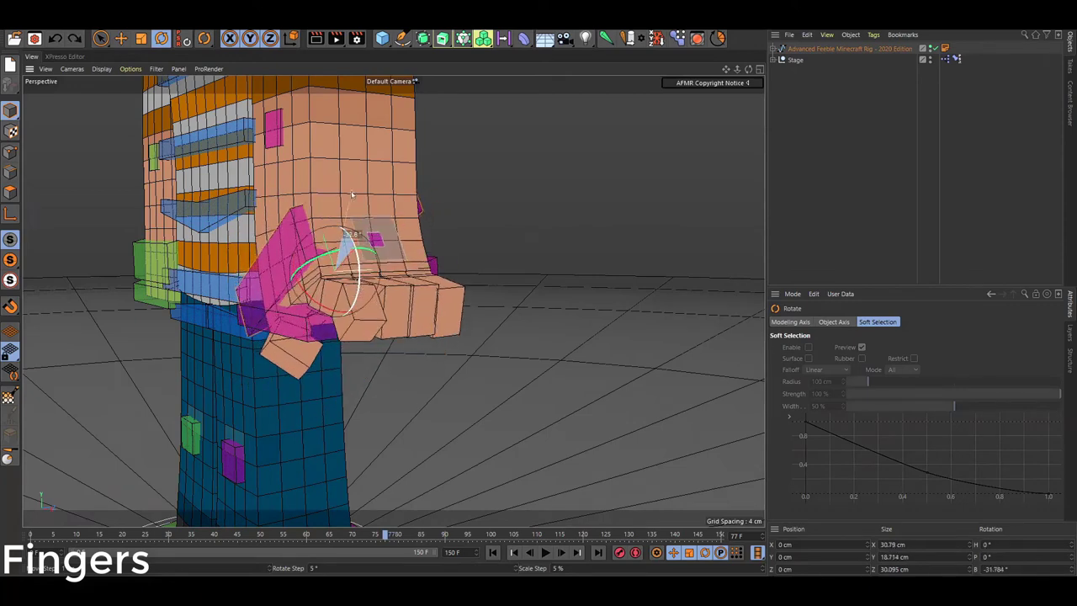
- Try moving the hand control upward, undoing the rotation and the move
key(ctrl+z)
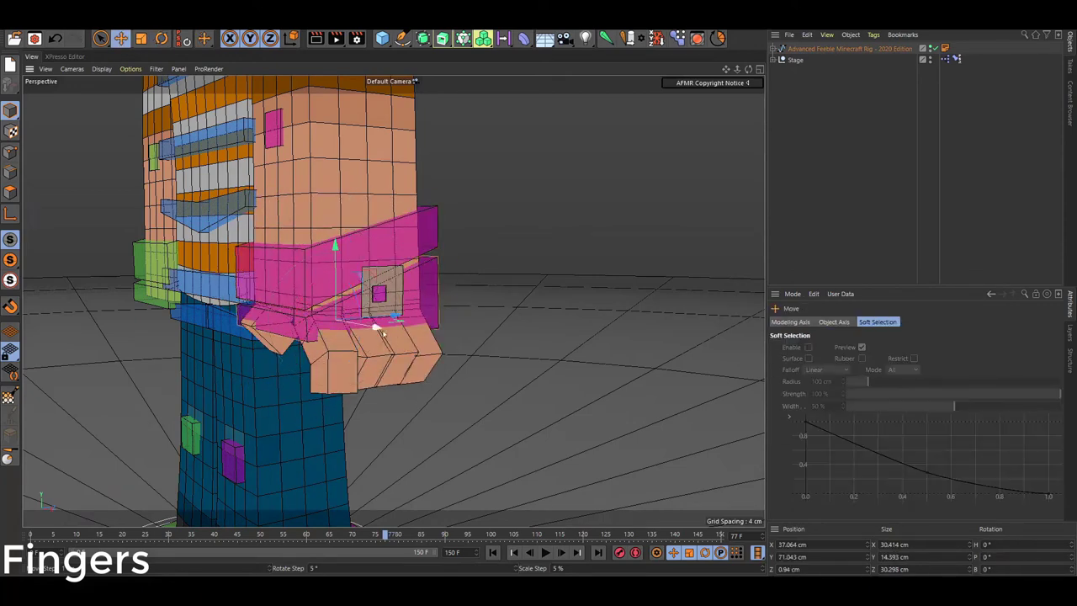
drag(383, 332, 416, 278)
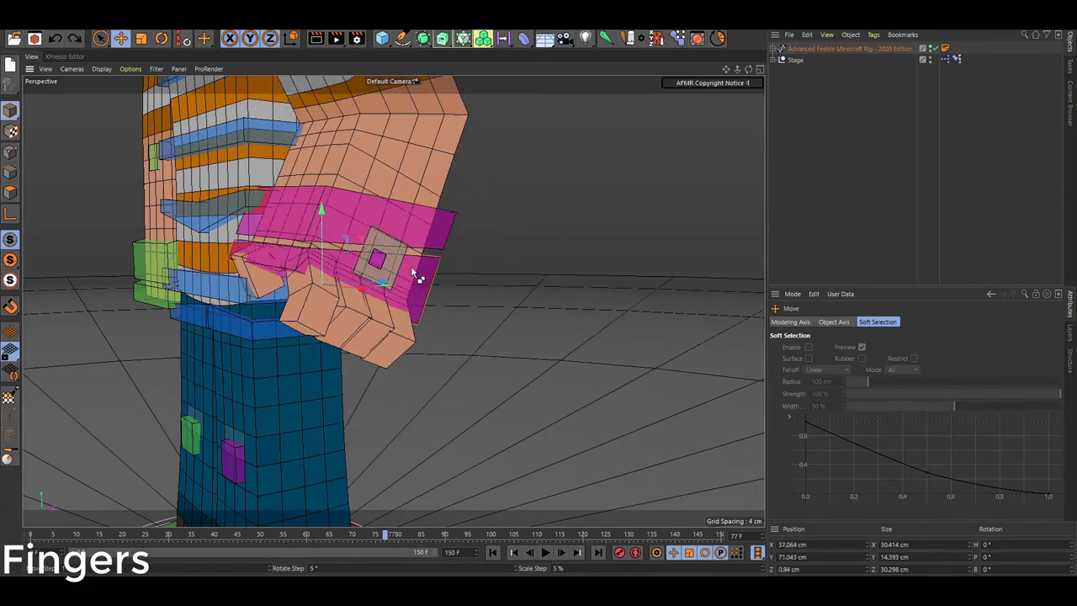
key(ctrl+z)
click(388, 286)
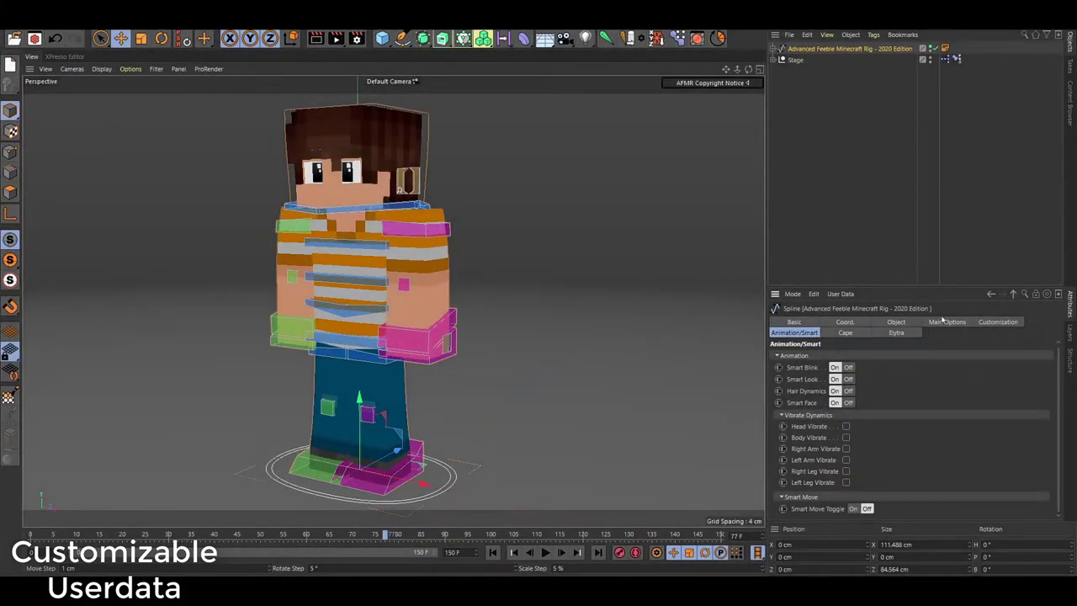
- Show the rig's Customization userdata in the Attributes Manager
click(947, 321)
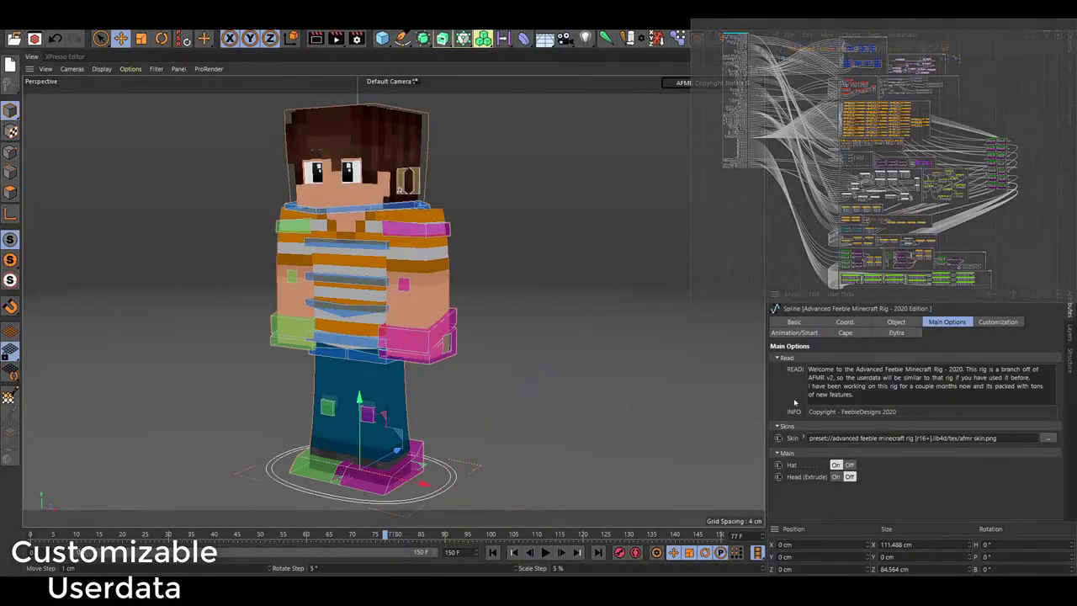
click(998, 322)
scroll(828, 407, down, 2)
scroll(804, 412, up, 2)
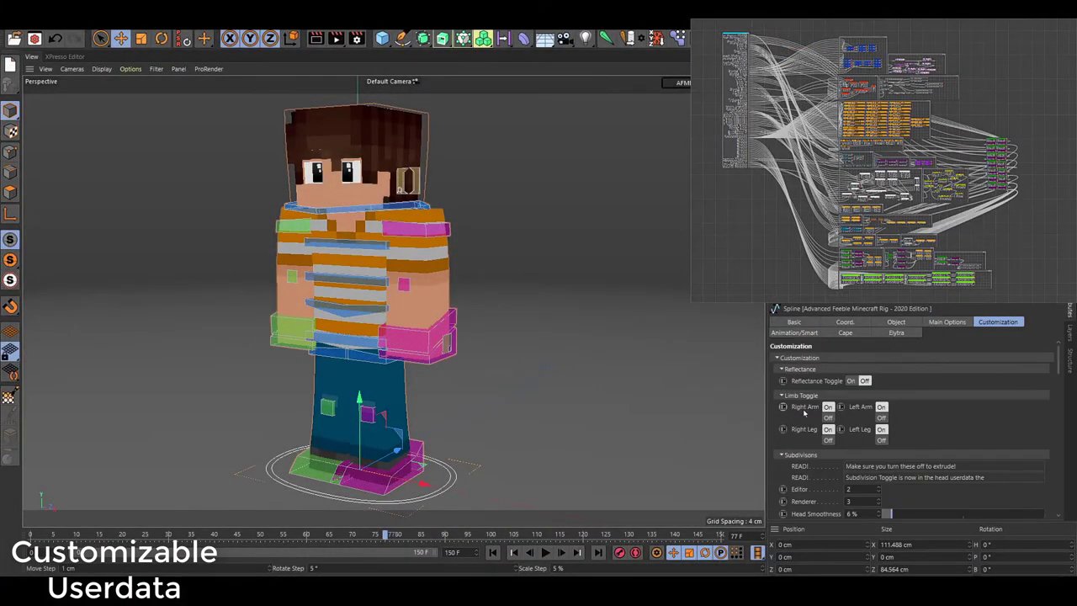
- Hide and re-show the right arm, left arm, right leg and left leg in turn
click(828, 417)
click(881, 417)
click(828, 406)
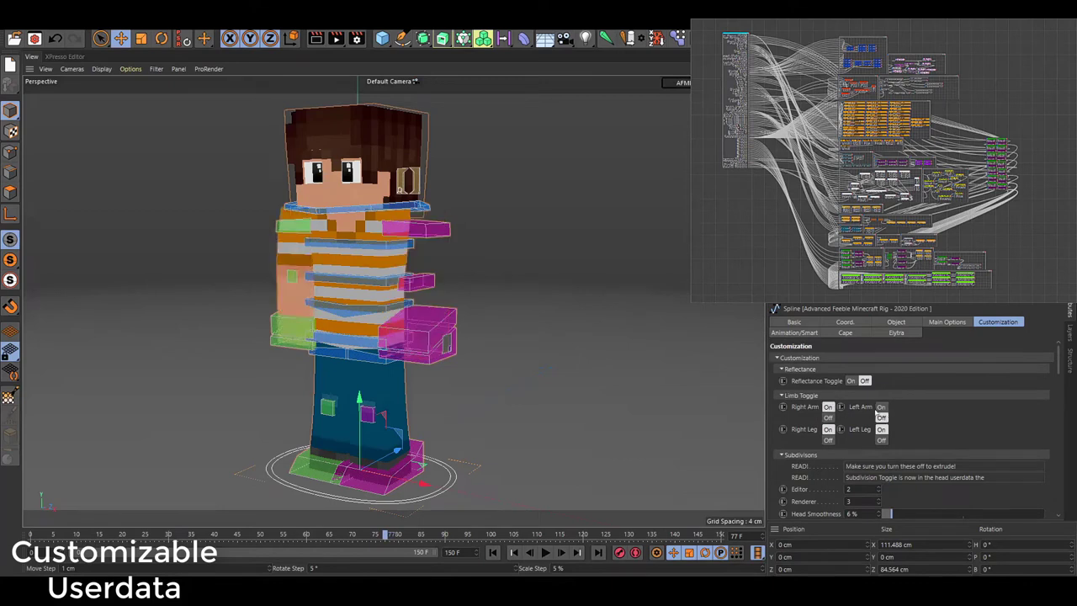
click(881, 406)
click(828, 440)
click(881, 440)
click(881, 429)
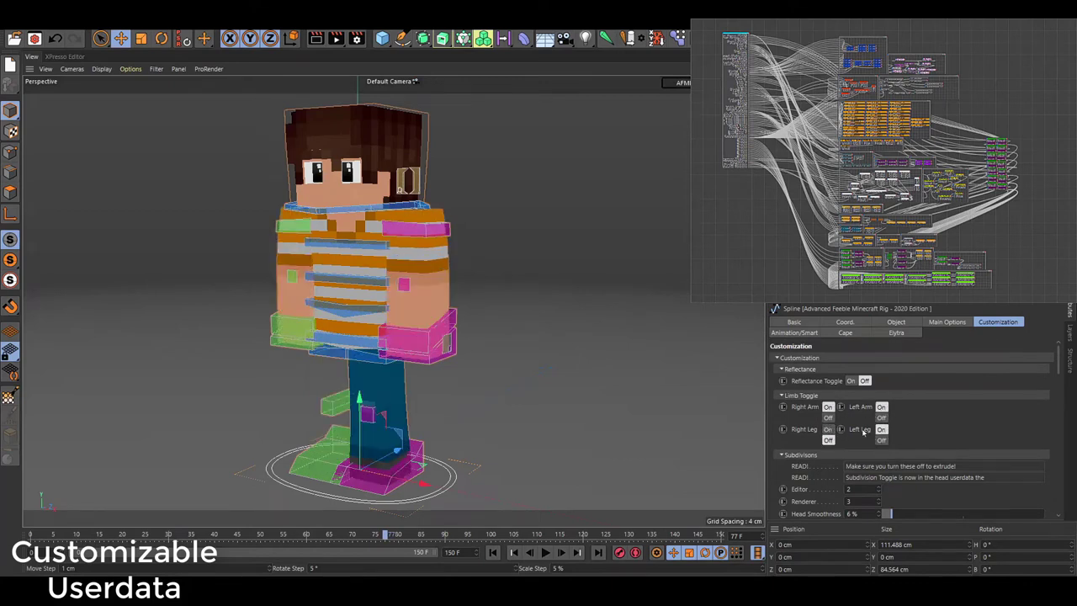
click(828, 429)
- Review the stretch, colour and deformer settings, previewing Deformer Toggle then switching it off
alt+drag(734, 345, 389, 225)
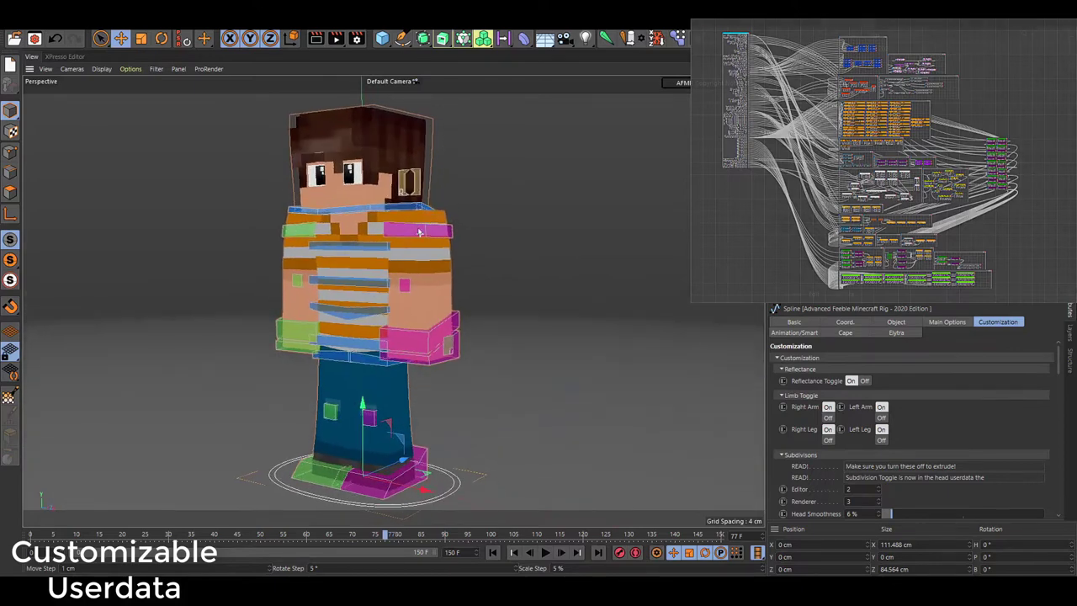
scroll(802, 461, down, 10)
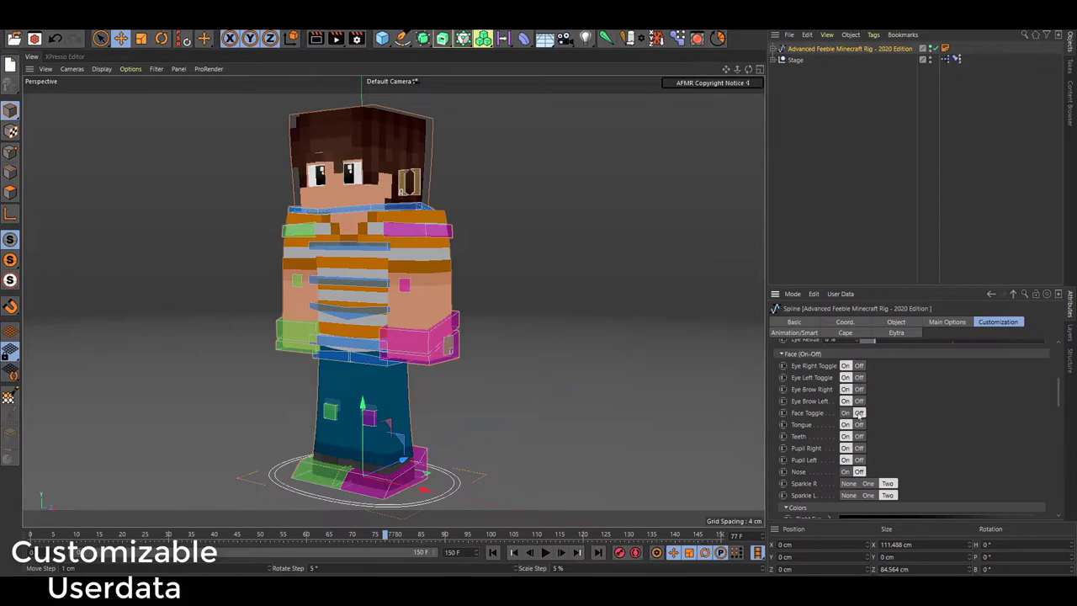
scroll(796, 431, down, 4)
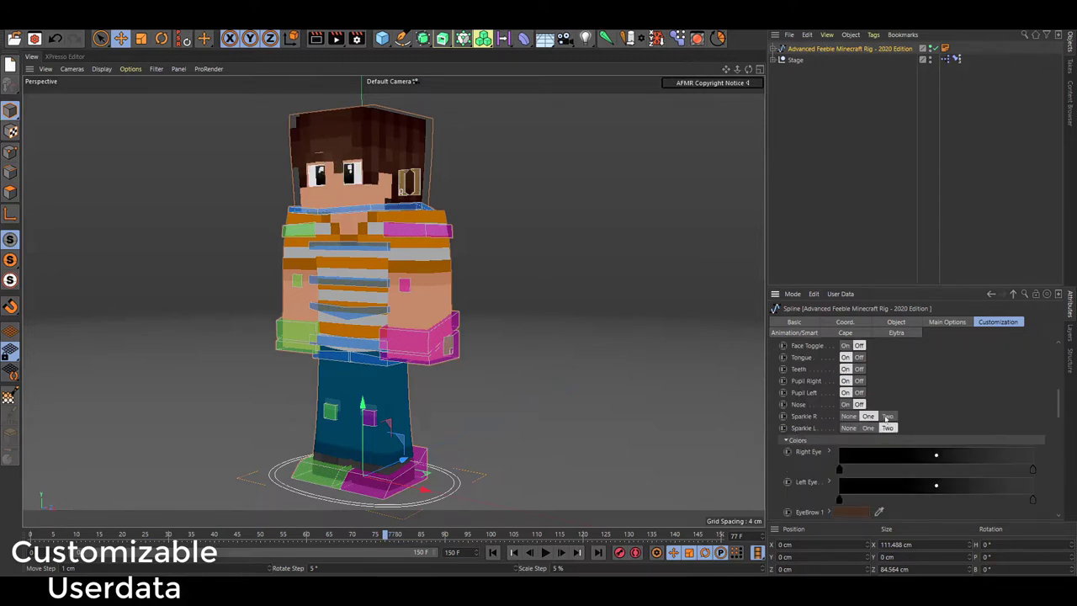
scroll(841, 421, down, 5)
scroll(790, 416, down, 5)
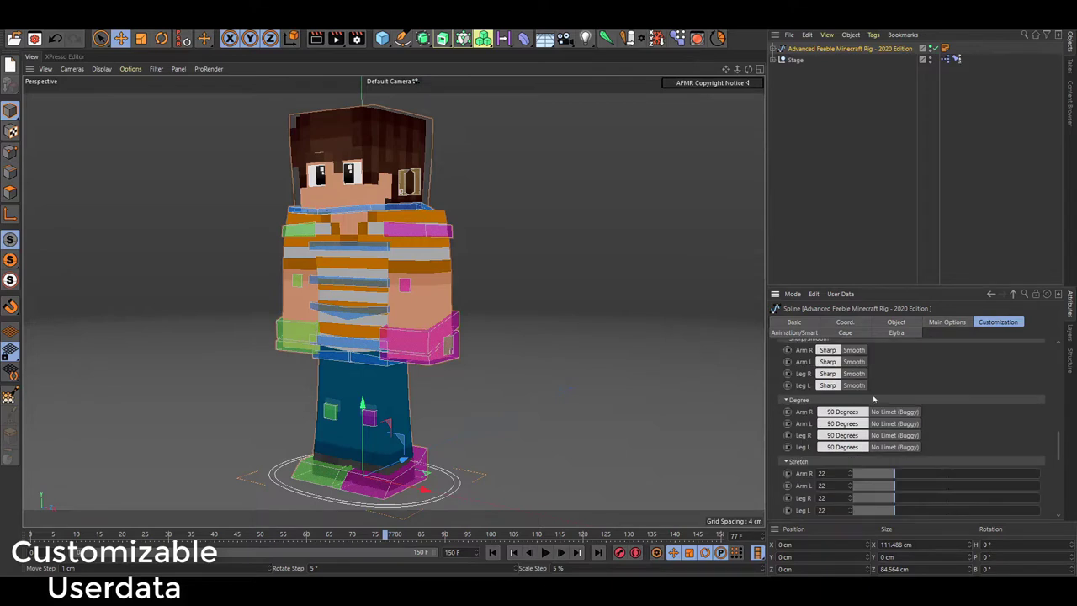
scroll(867, 408, up, 4)
scroll(854, 430, down, 8)
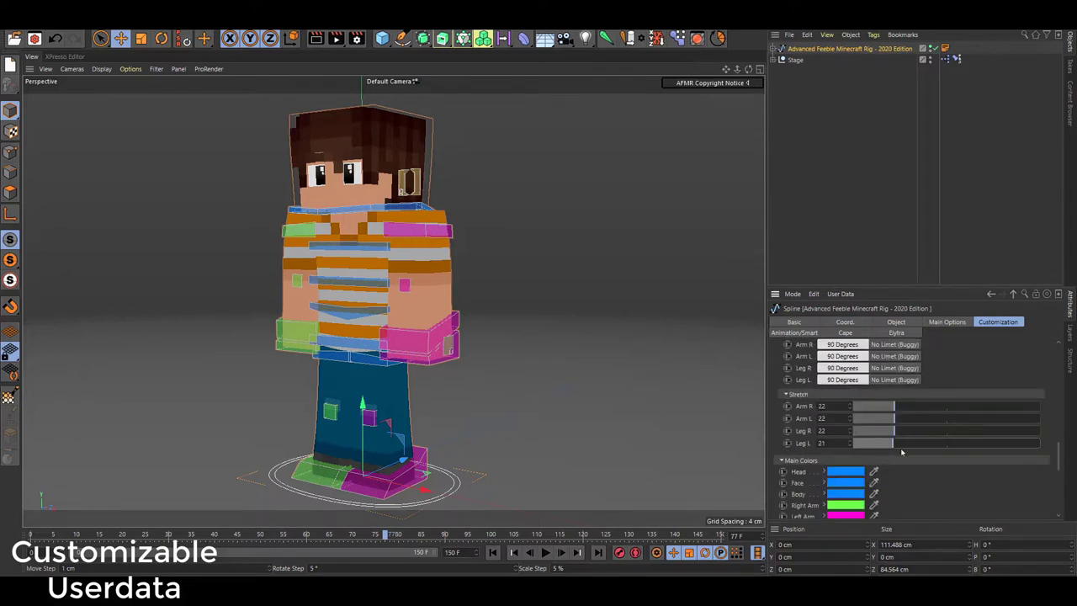
scroll(901, 455, up, 4)
scroll(902, 462, down, 4)
scroll(917, 450, down, 7)
scroll(982, 448, down, 4)
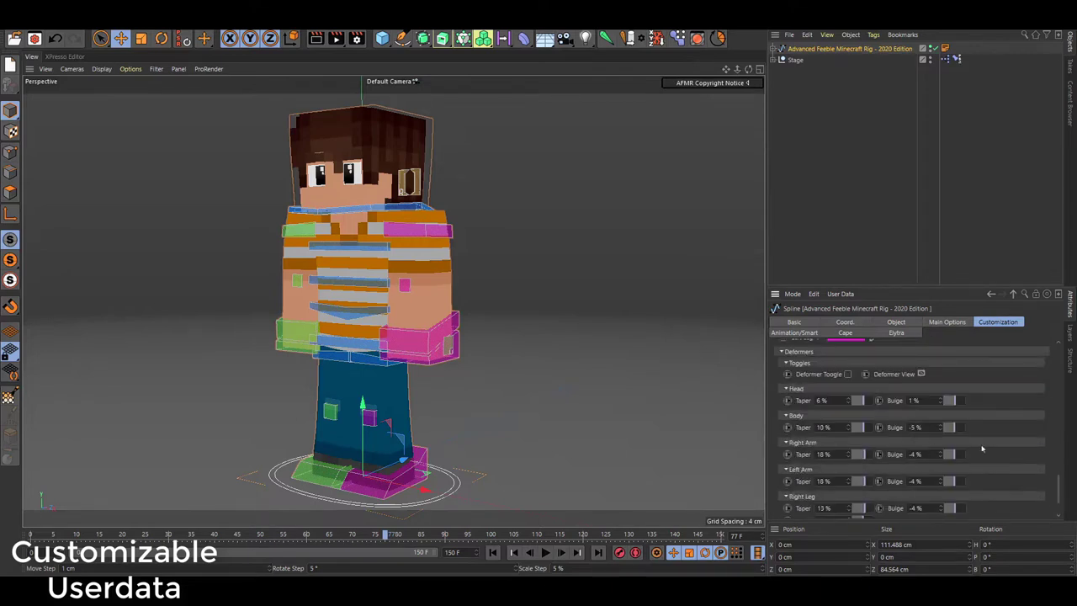
scroll(904, 413, up, 1)
click(848, 388)
click(849, 388)
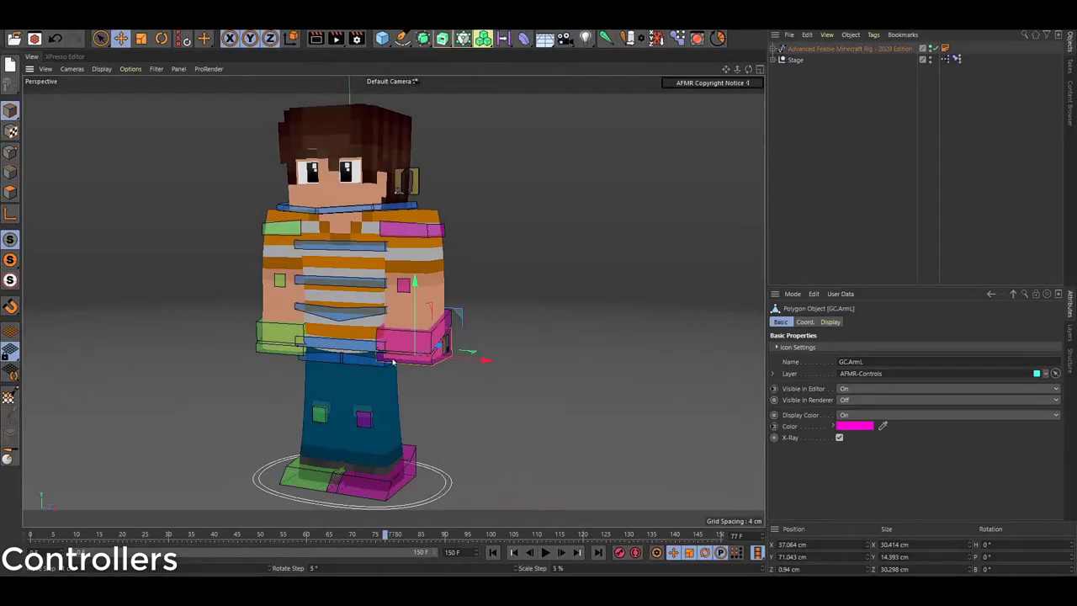
- Stretch the right arm out, twist the torso and undo it, then tilt the head
mouse_move(412, 263)
mouse_down()
mouse_move(552, 199)
mouse_move(442, 345)
mouse_up()
key(r)
mouse_move(347, 244)
mouse_down()
mouse_move(367, 294)
mouse_move(389, 277)
mouse_up()
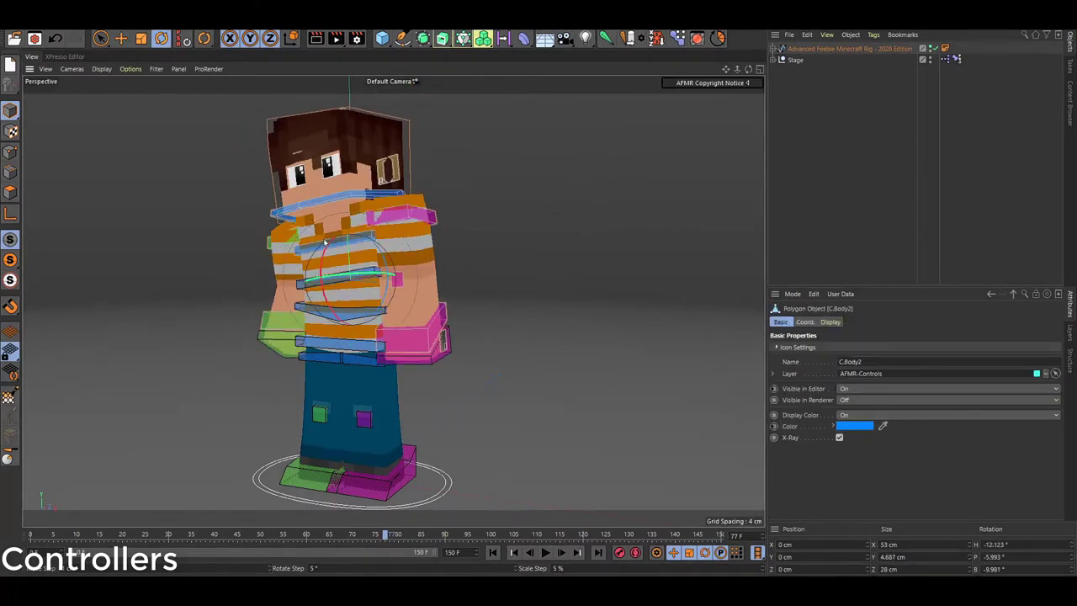
key(ctrl+z)
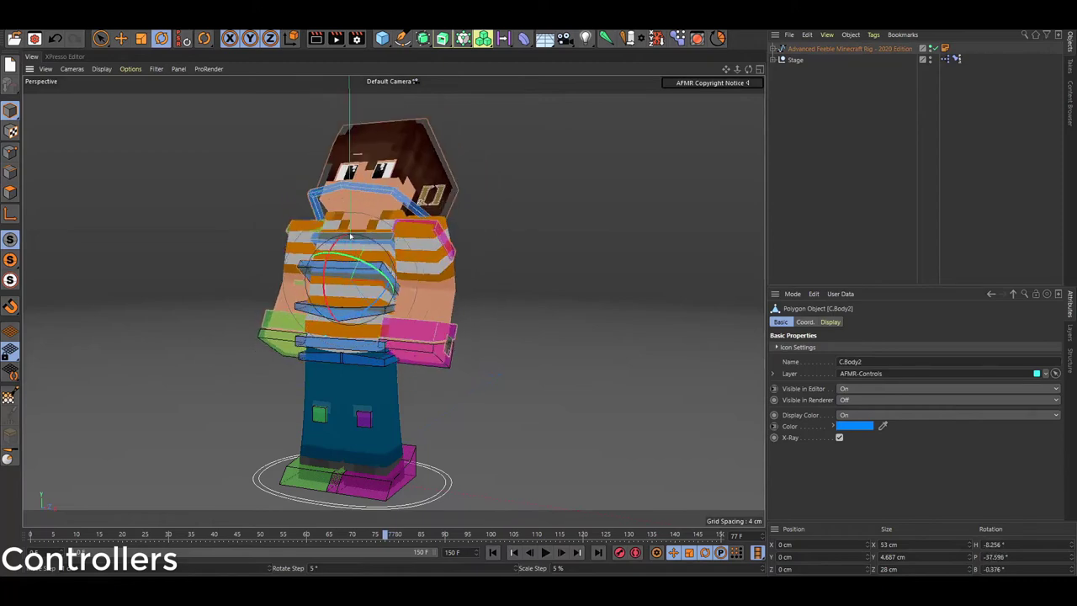
drag(349, 198, 342, 188)
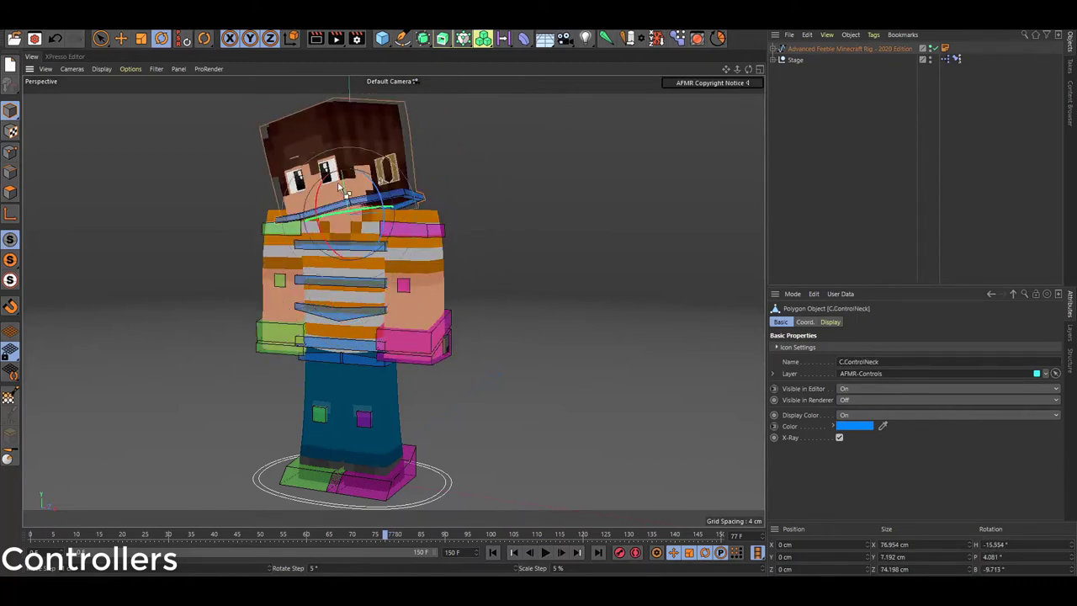
- Move the main, right-arm, foot and left-leg controllers, undoing each pose
key(e)
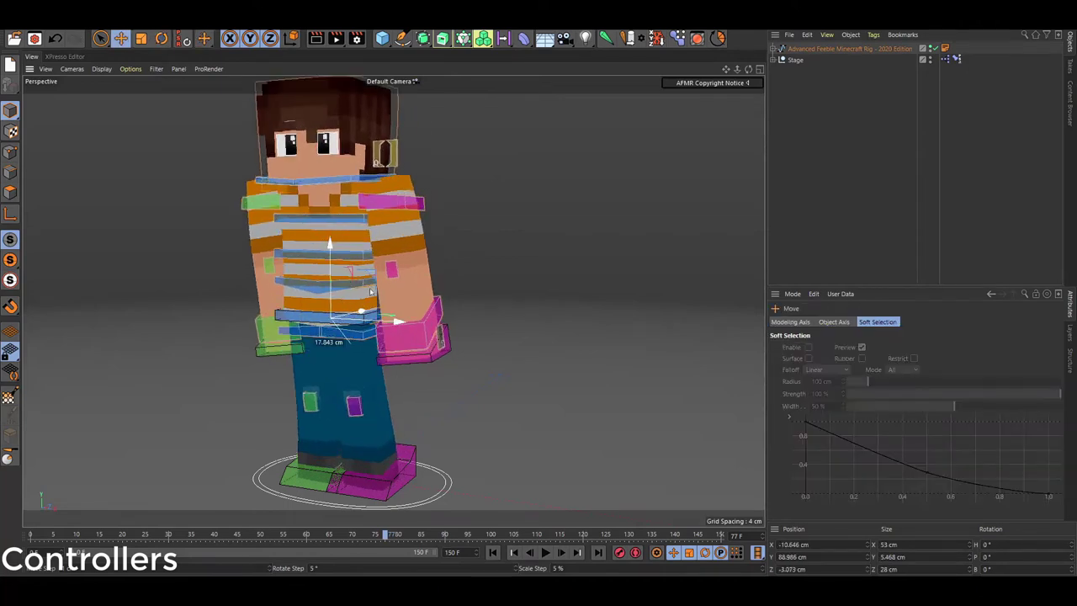
click(315, 357)
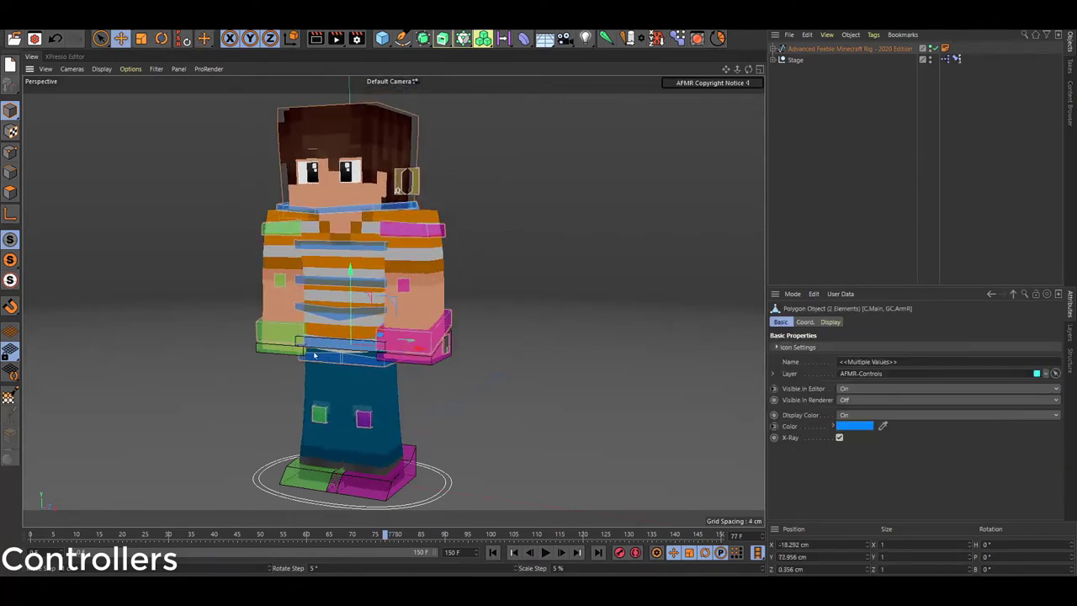
drag(391, 382, 373, 361)
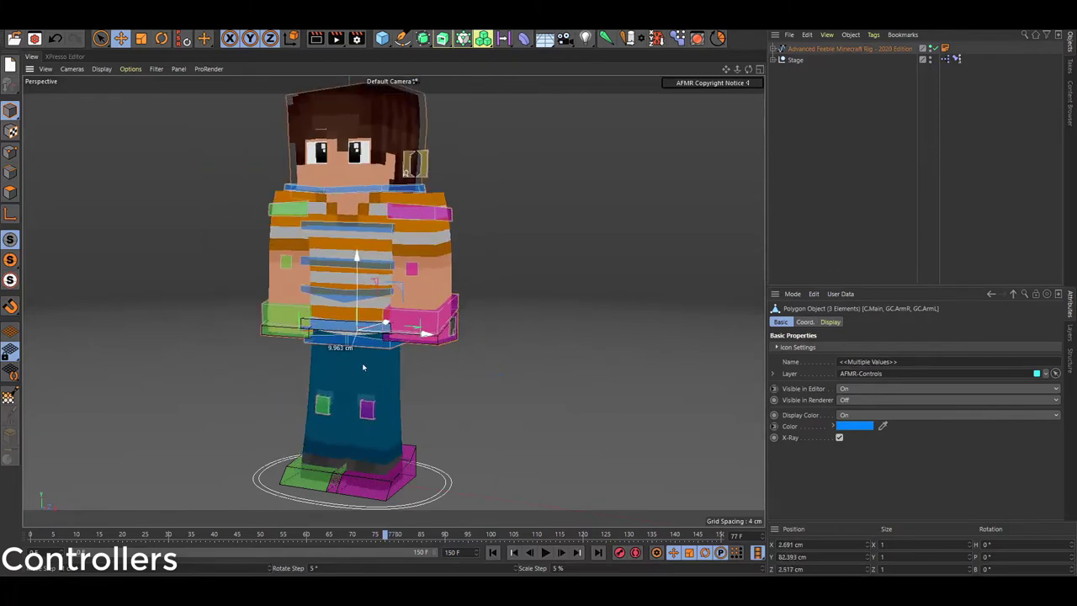
key(ctrl+z)
click(229, 229)
click(310, 484)
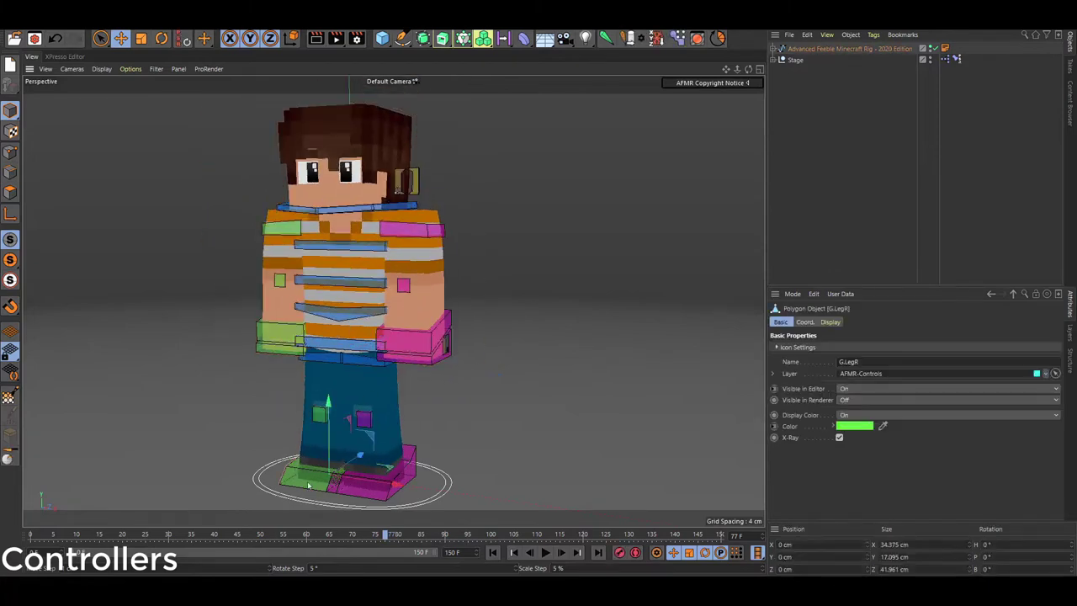
mouse_move(310, 484)
mouse_down()
mouse_move(468, 465)
mouse_move(378, 364)
mouse_move(366, 392)
mouse_up()
click(363, 356)
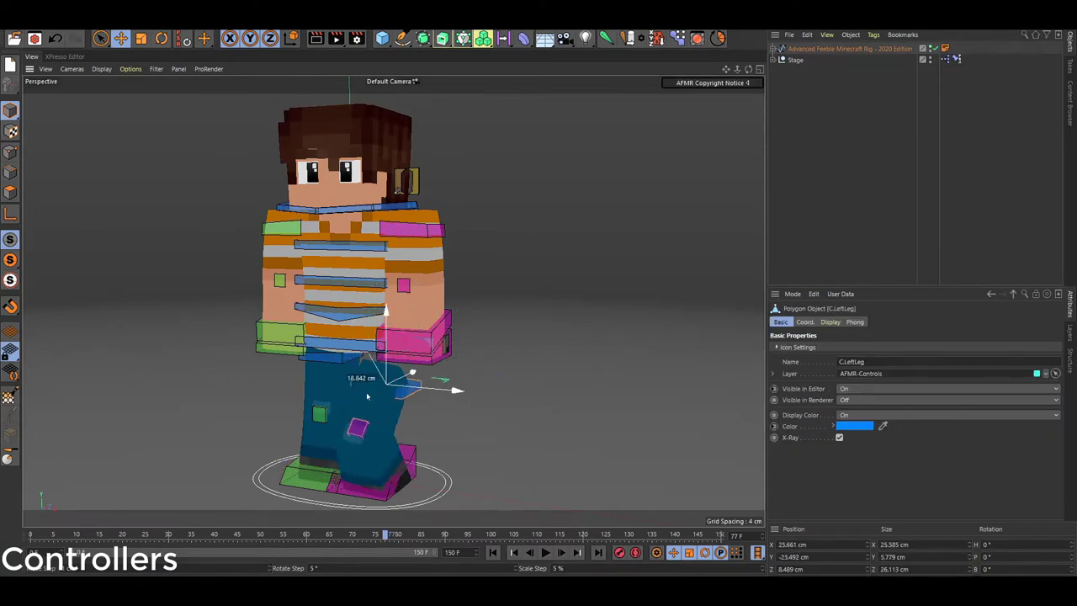
key(ctrl+z)
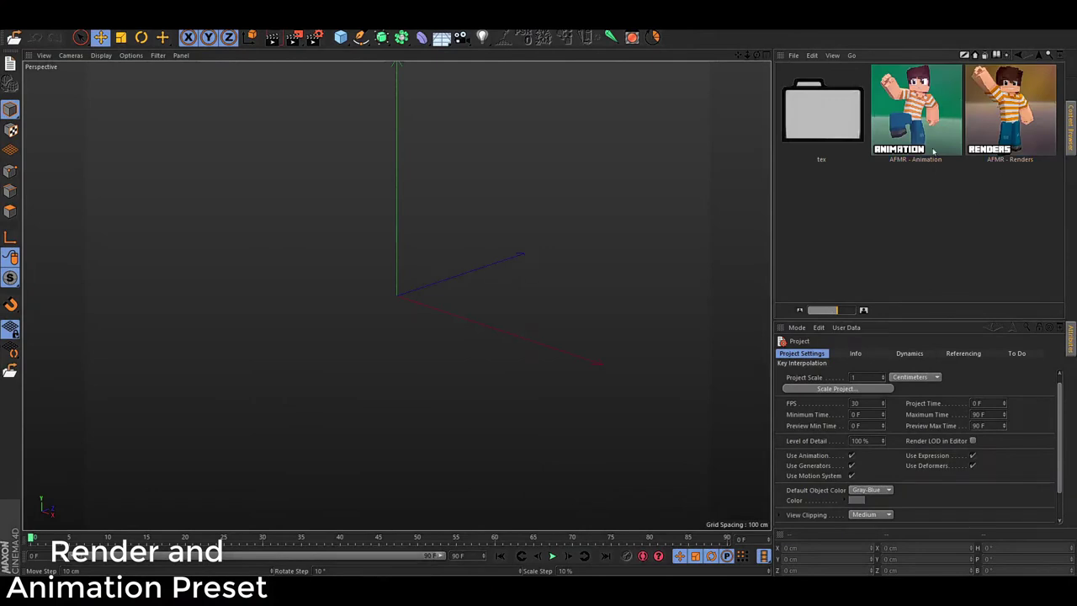
- Load the AFMR - Animation and AFMR - Renders presets side by side in the scene
double_click(932, 151)
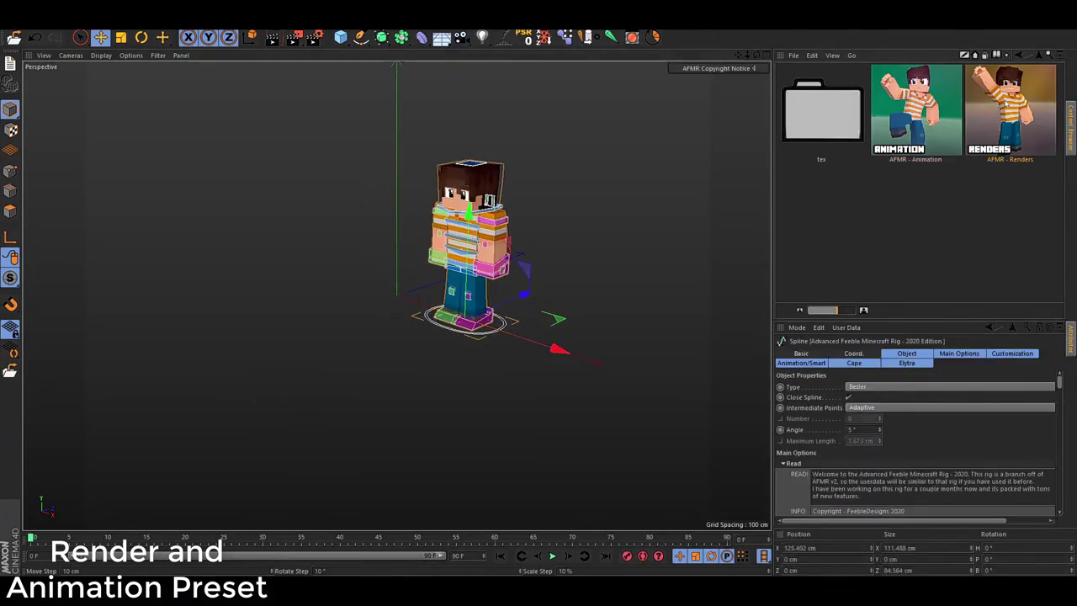
drag(1010, 110, 416, 237)
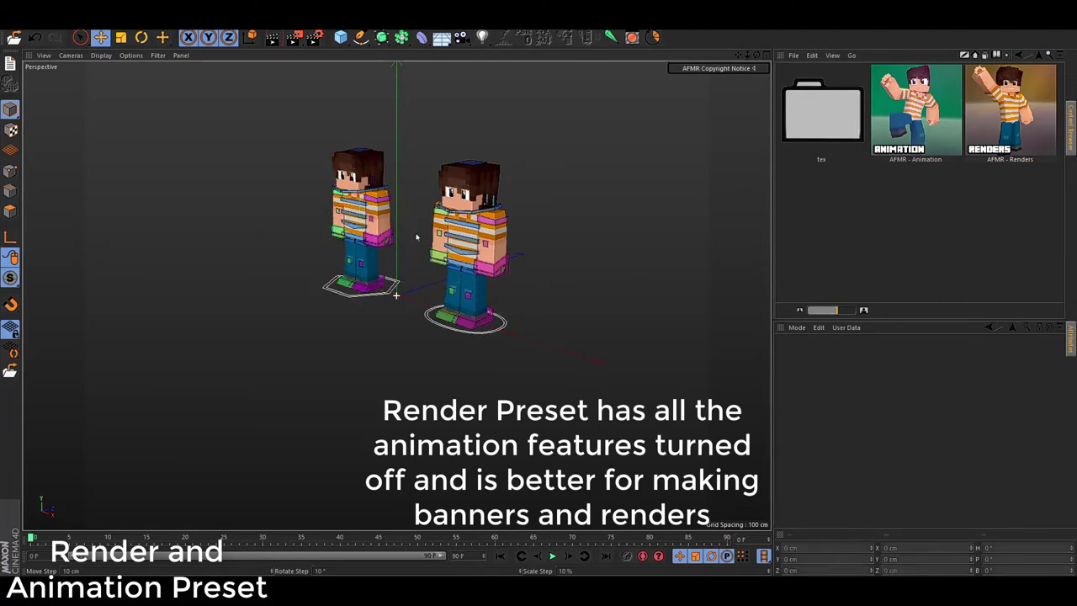
scroll(416, 237, up, 3)
scroll(416, 238, up, 3)
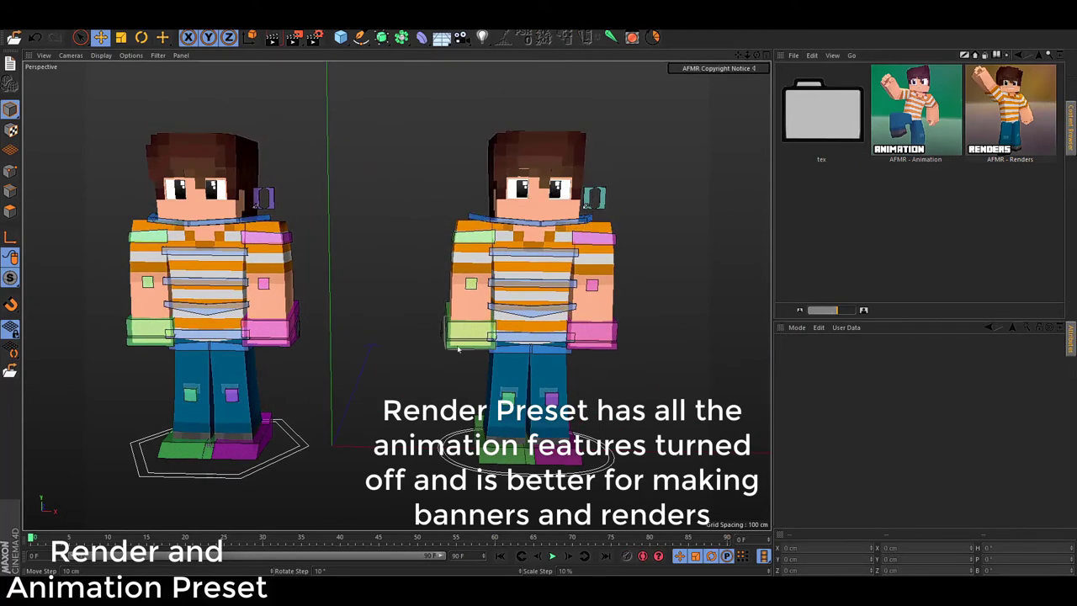
- Test the arm controllers on both characters, undoing the right character's arm raise
drag(458, 350, 462, 274)
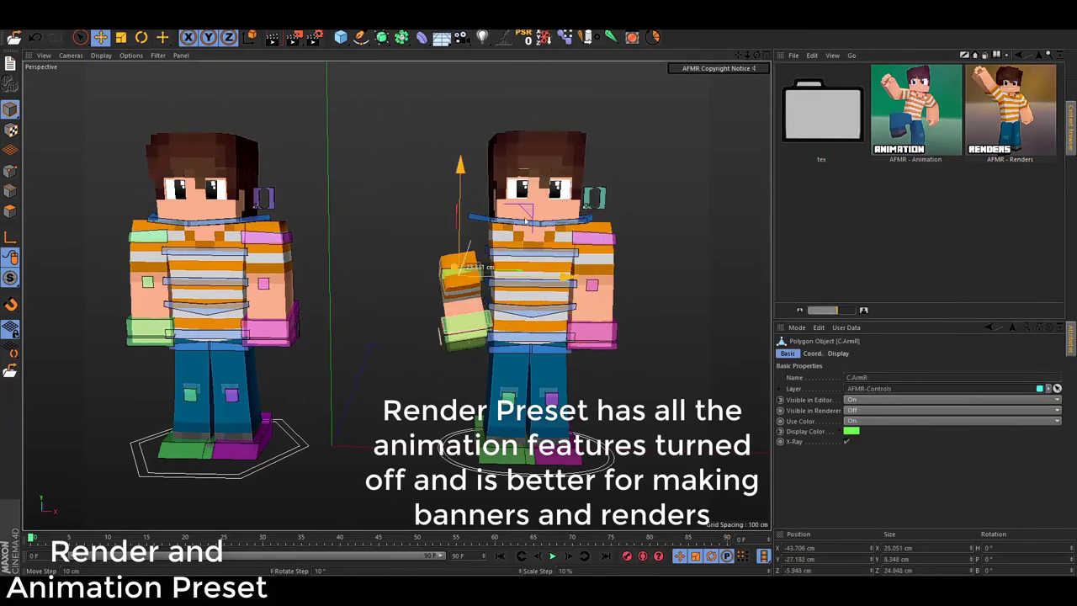
key(ctrl+z)
click(278, 278)
alt+middle_drag(330, 183, 494, 183)
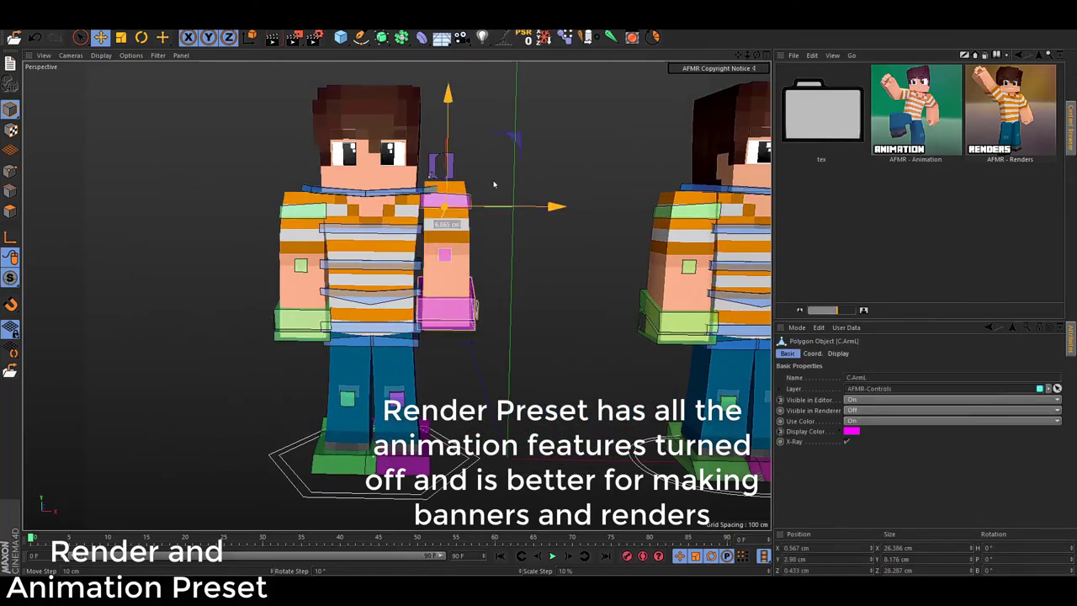
click(446, 307)
drag(446, 307, 439, 303)
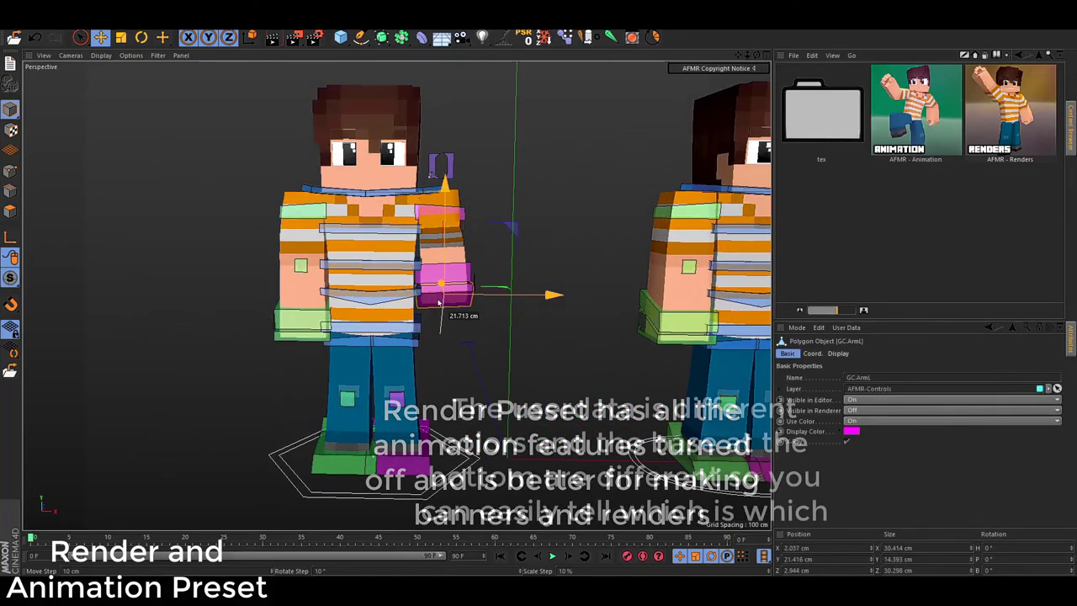
click(530, 183)
alt+middle_drag(530, 183, 378, 212)
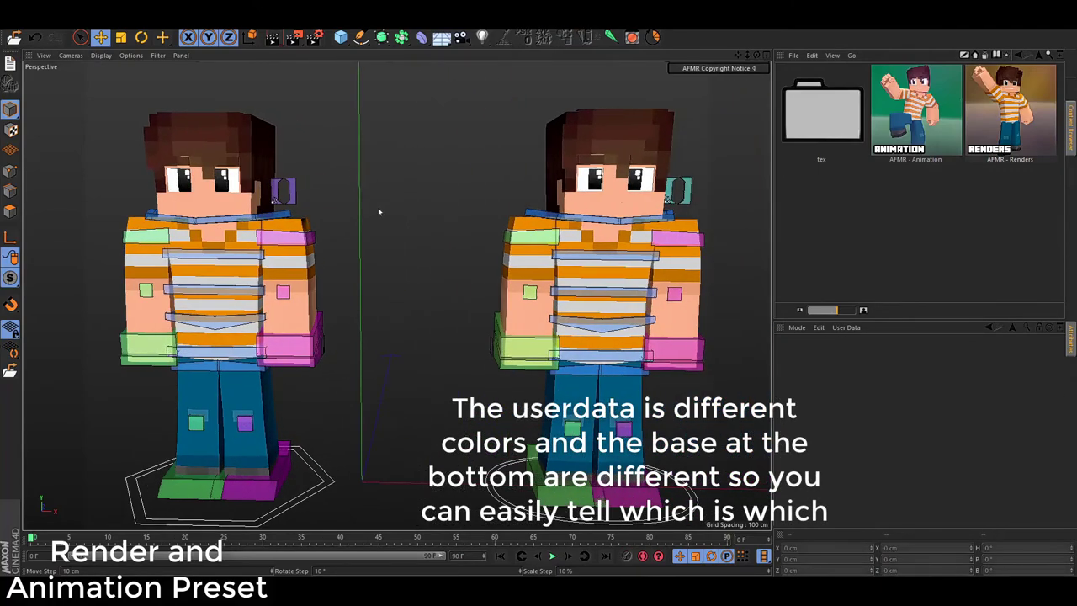
- Tilt each character's head with its neck controller and undo both tilts
click(601, 221)
key(r)
drag(601, 220, 555, 202)
key(ctrl+z)
click(274, 186)
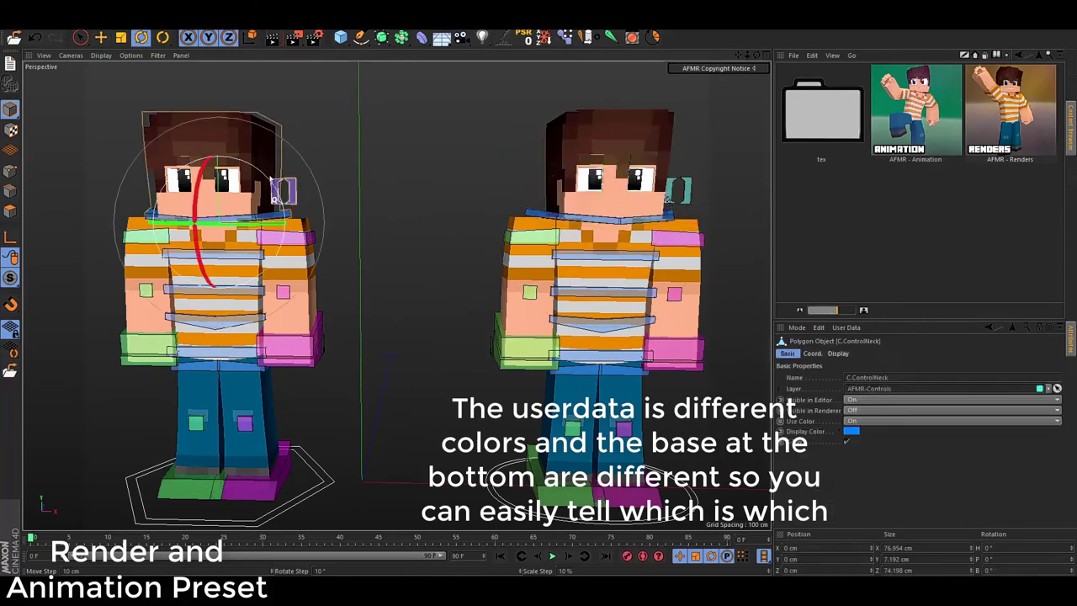
drag(274, 187, 313, 137)
key(ctrl+z)
click(358, 100)
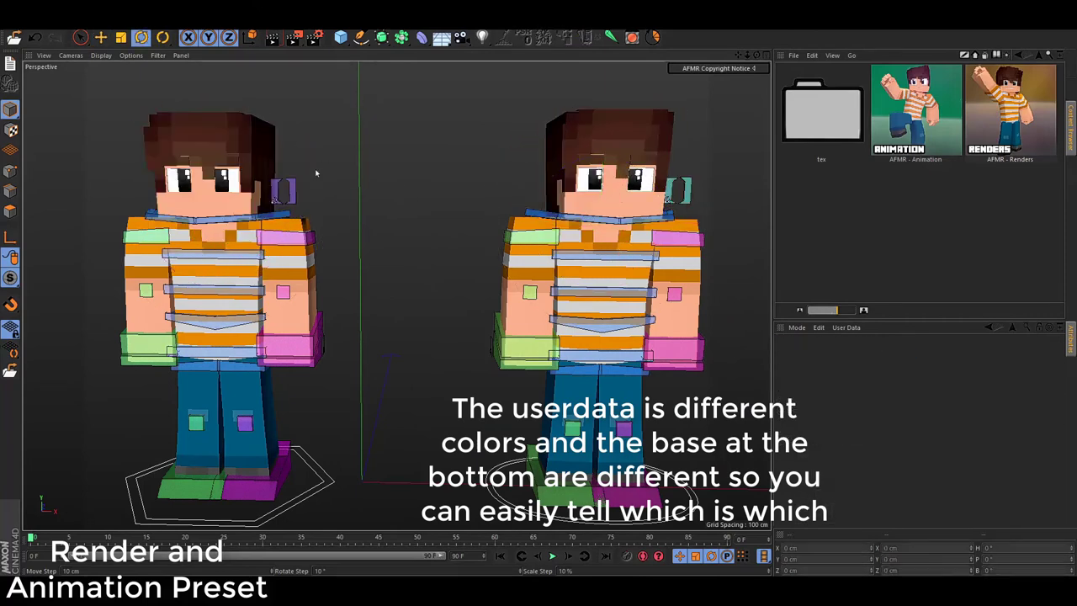
scroll(389, 210, down, 2)
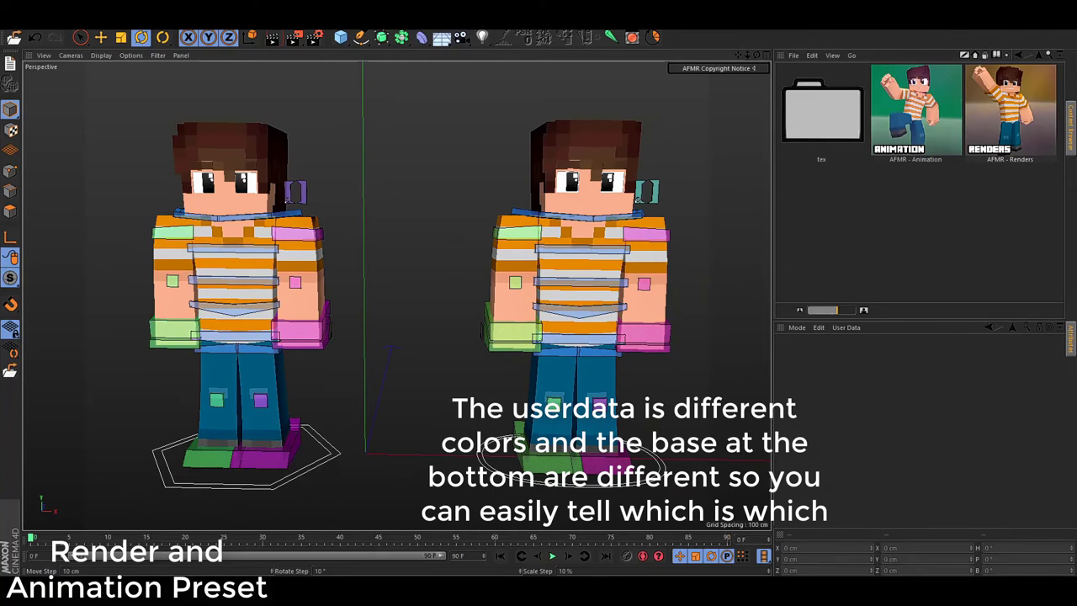